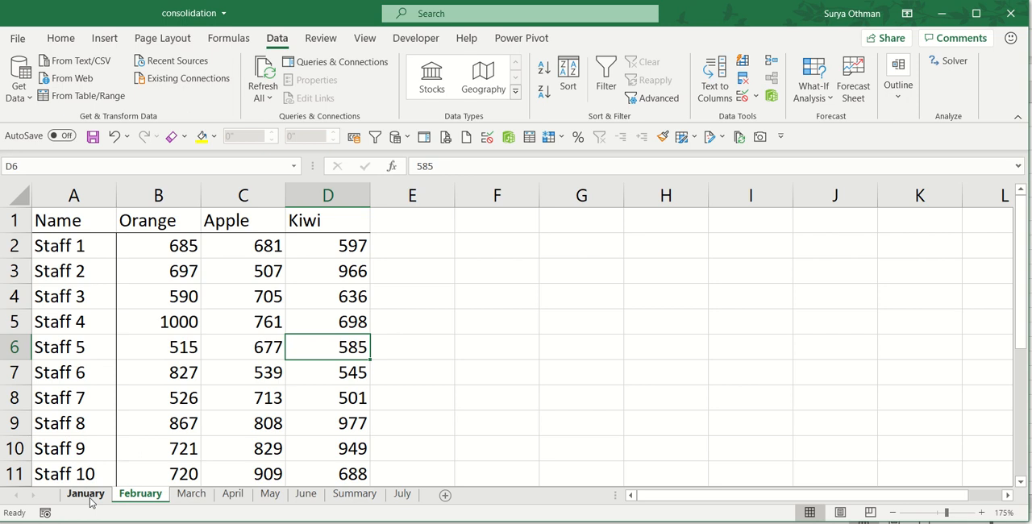
Start a Consolidate operation for range A1:D11 on the Summary sheet with Sum as the function.
left_click(89, 498)
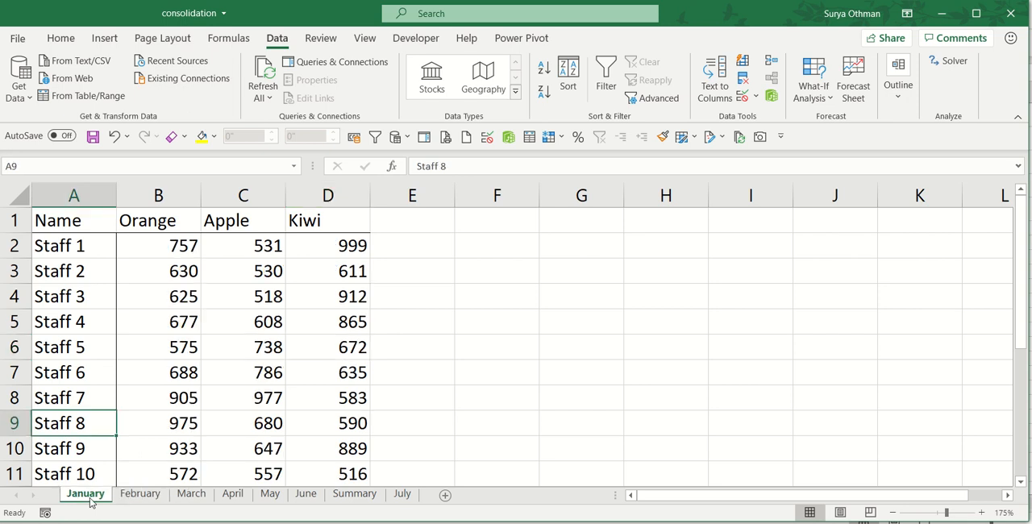
left_click(314, 498)
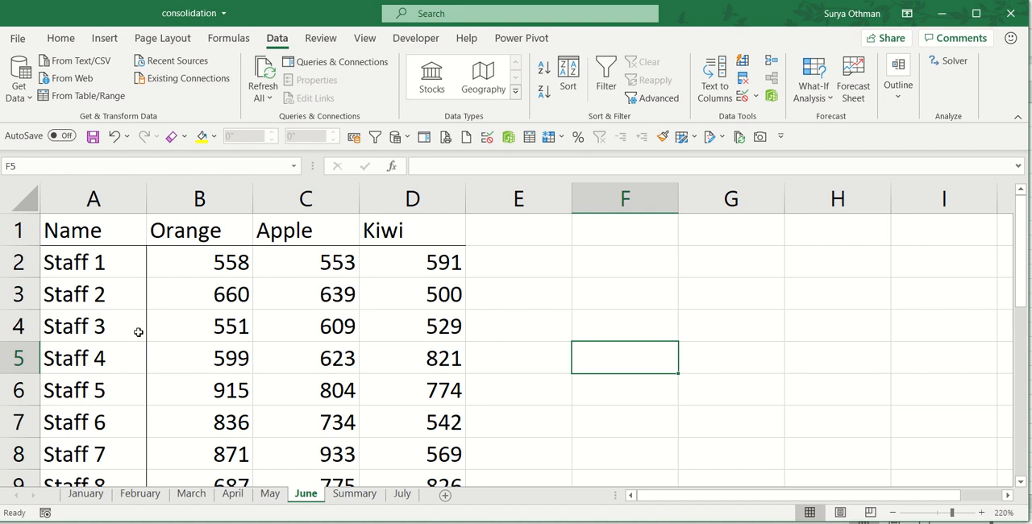
left_click(354, 494)
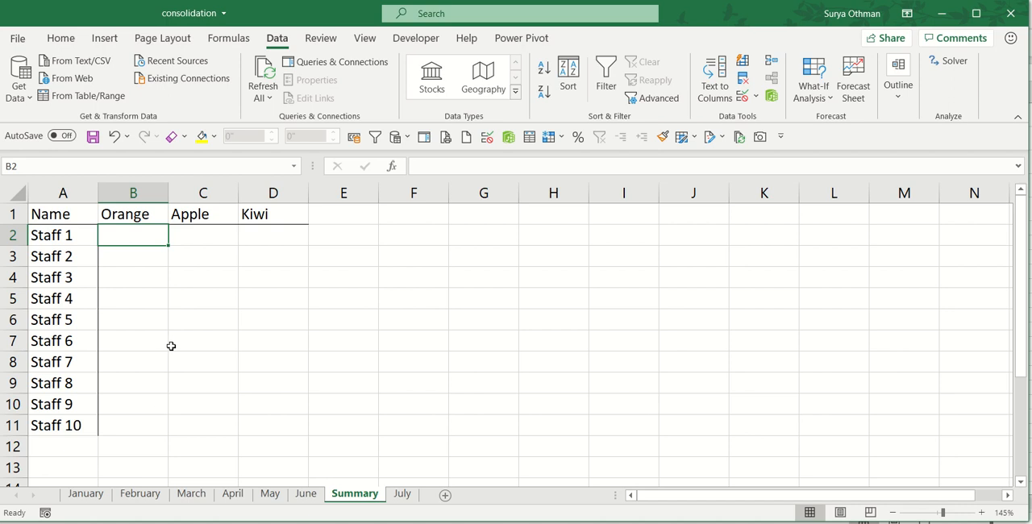
left_click_drag(59, 209, 270, 424)
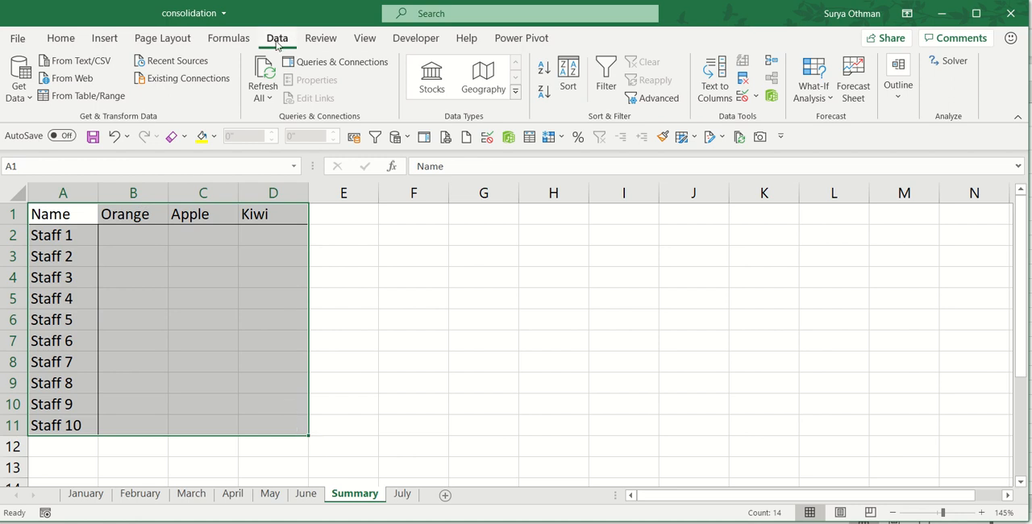
left_click(772, 66)
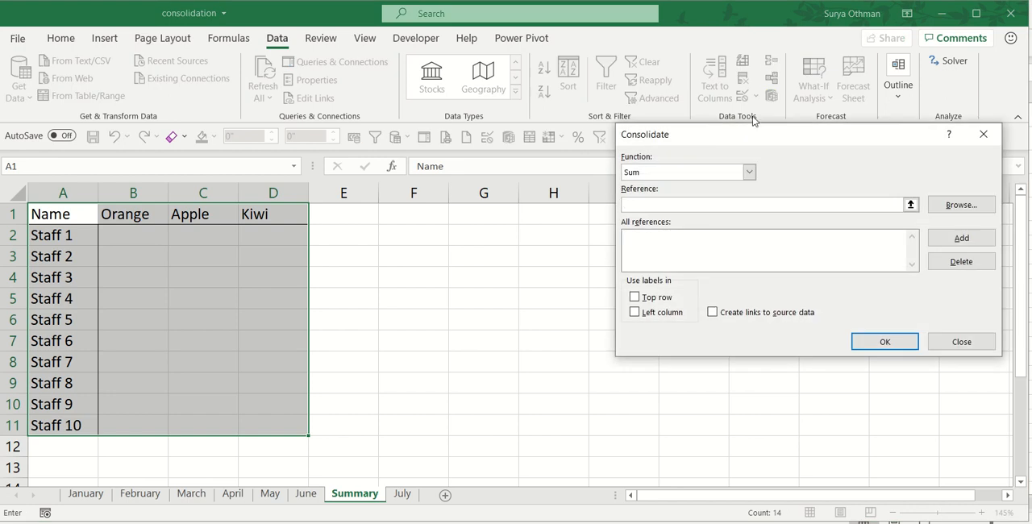
left_click_drag(742, 138, 725, 82)
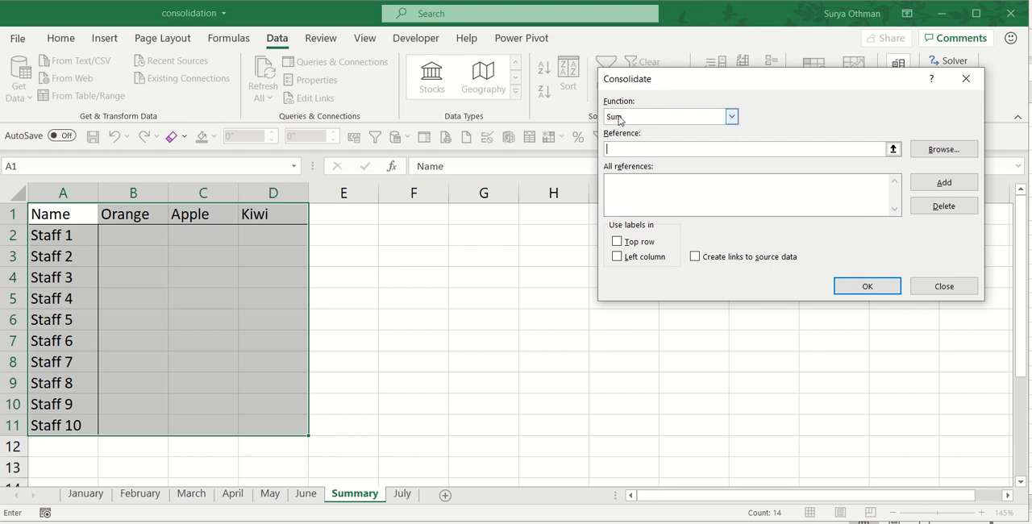
left_click(731, 116)
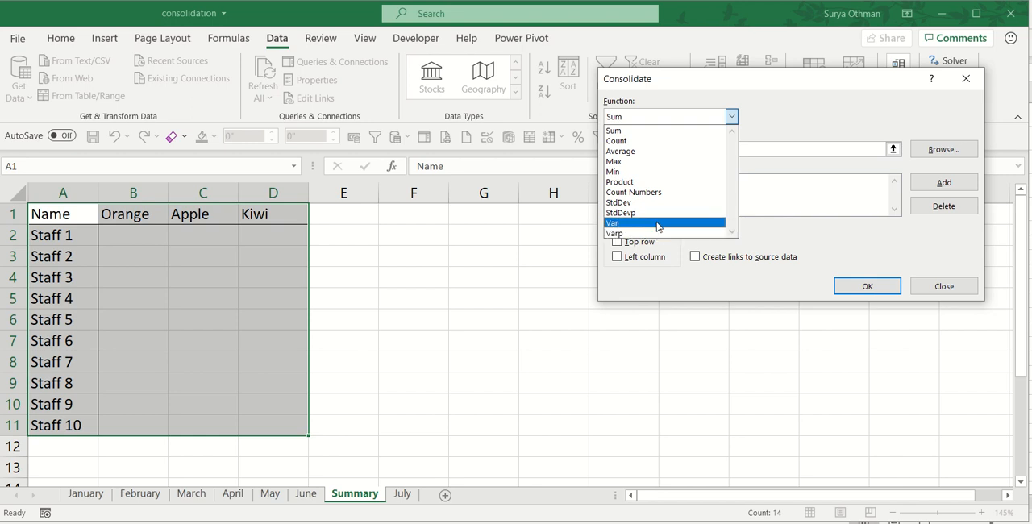
left_click(673, 106)
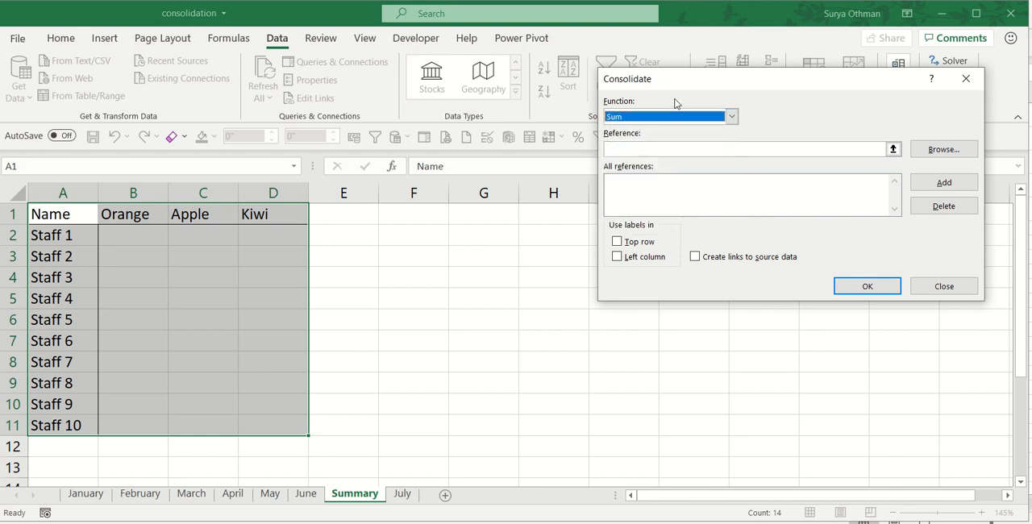
Add range A1:D11 of the January sheet to the consolidation references.
left_click(630, 151)
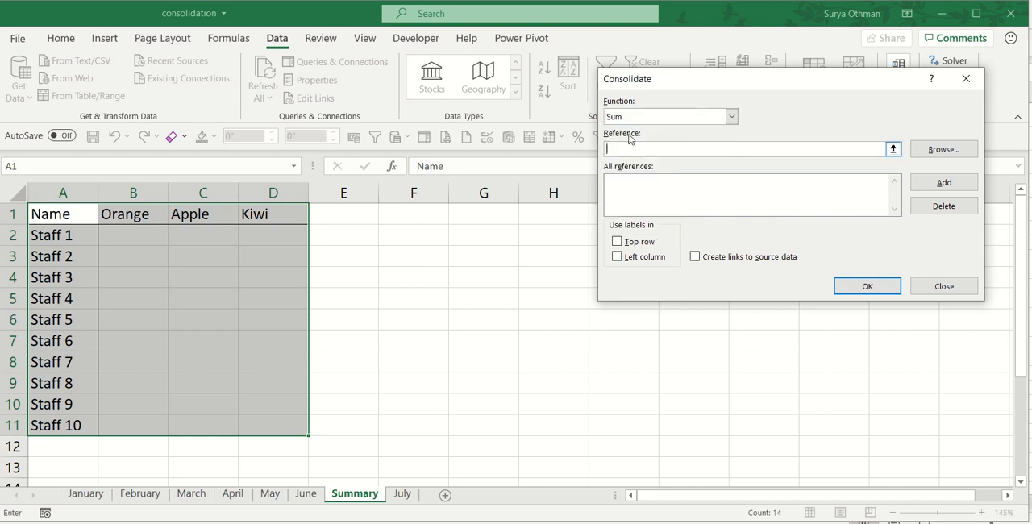
left_click(87, 495)
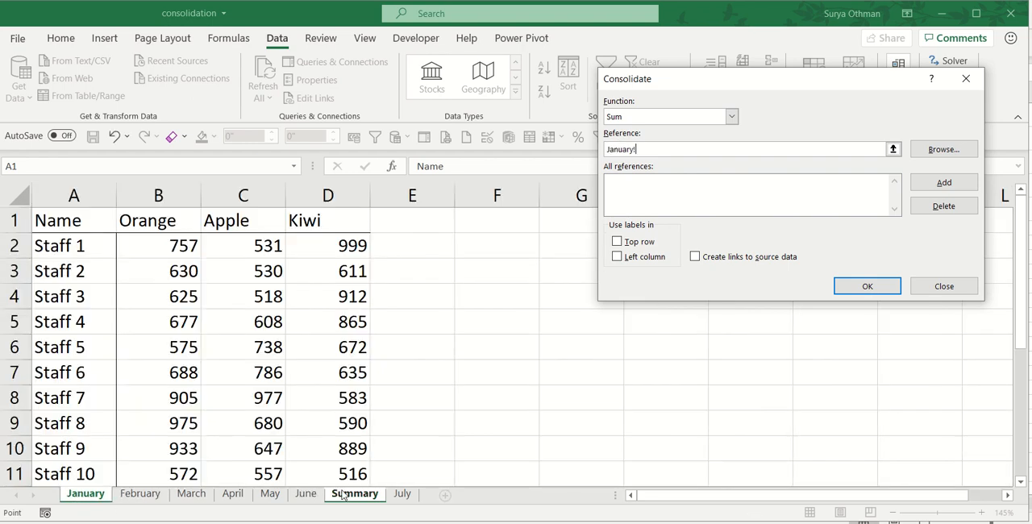
left_click(343, 495)
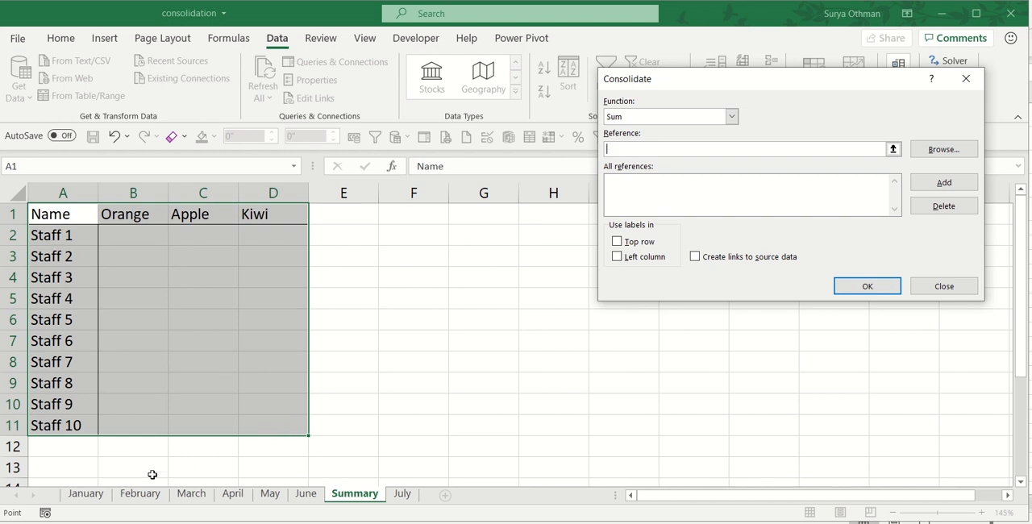
left_click(95, 500)
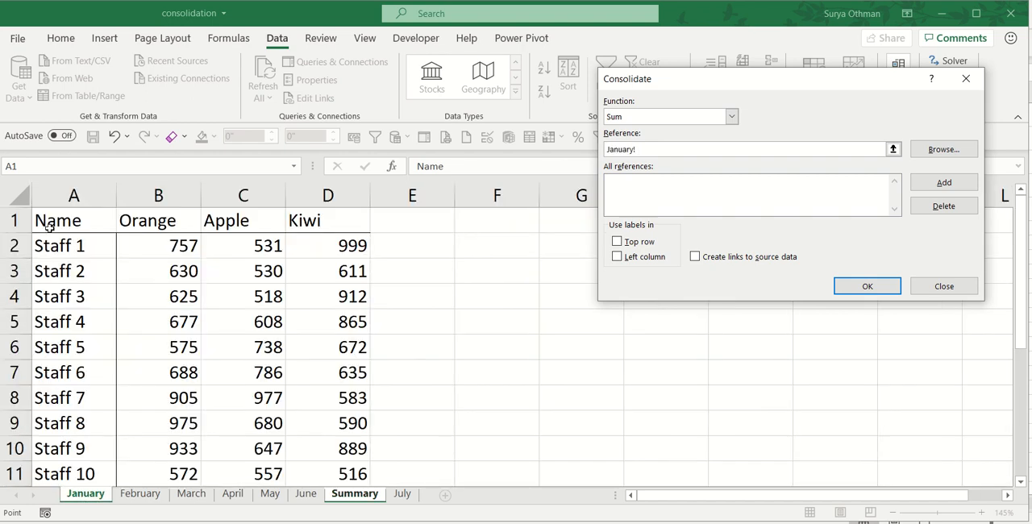
left_click_drag(52, 221, 130, 280)
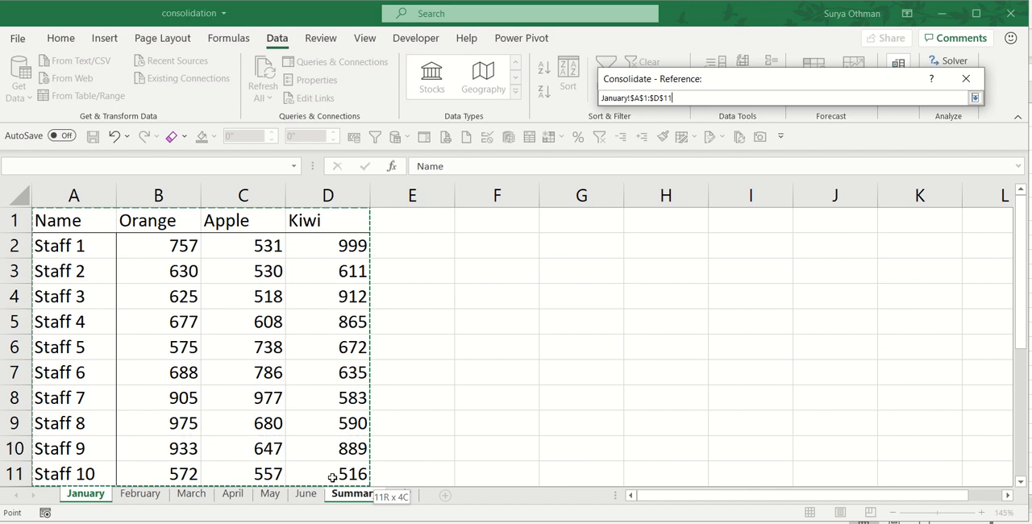
left_click_drag(332, 477, 332, 477)
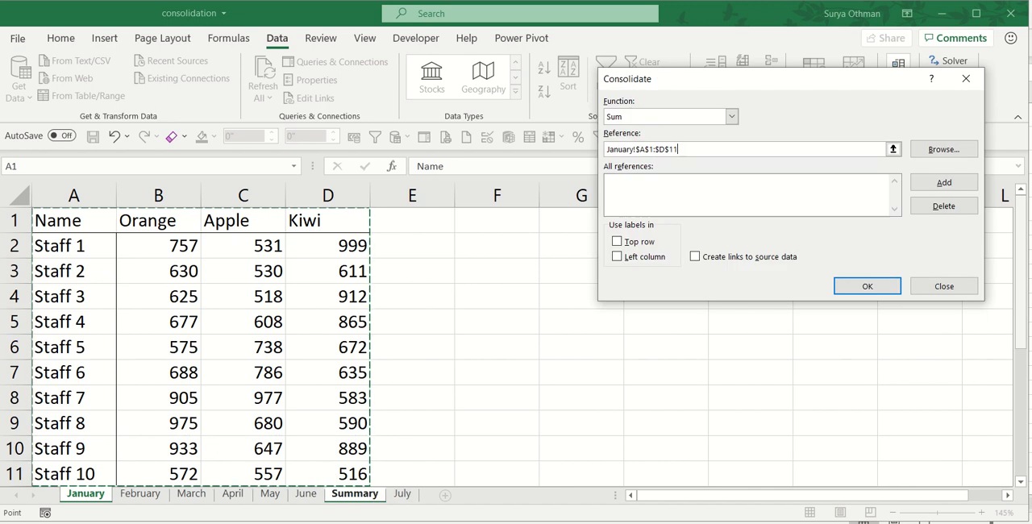
left_click(943, 183)
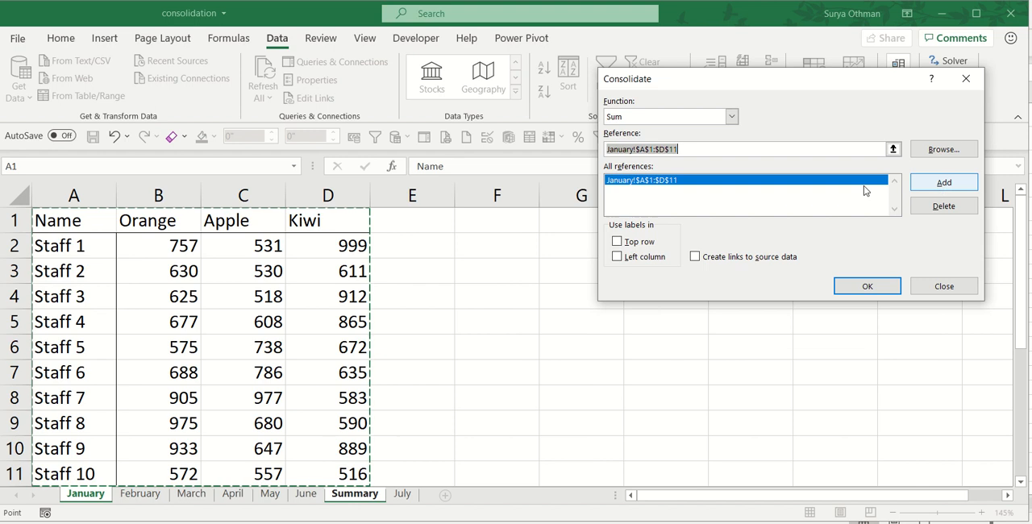
Add the same A1:D11 range from the February, March, April, May and June sheets to the consolidation references.
left_click(141, 493)
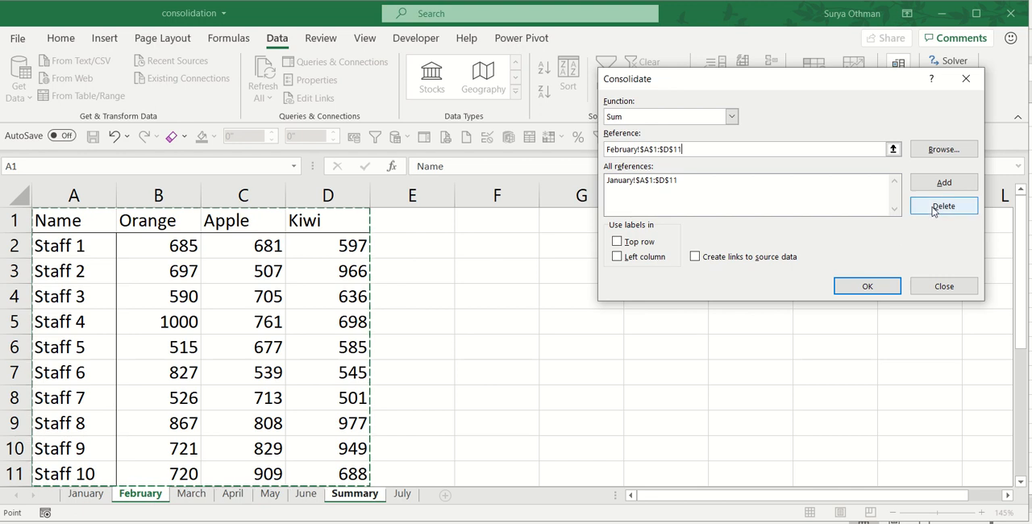
left_click(944, 184)
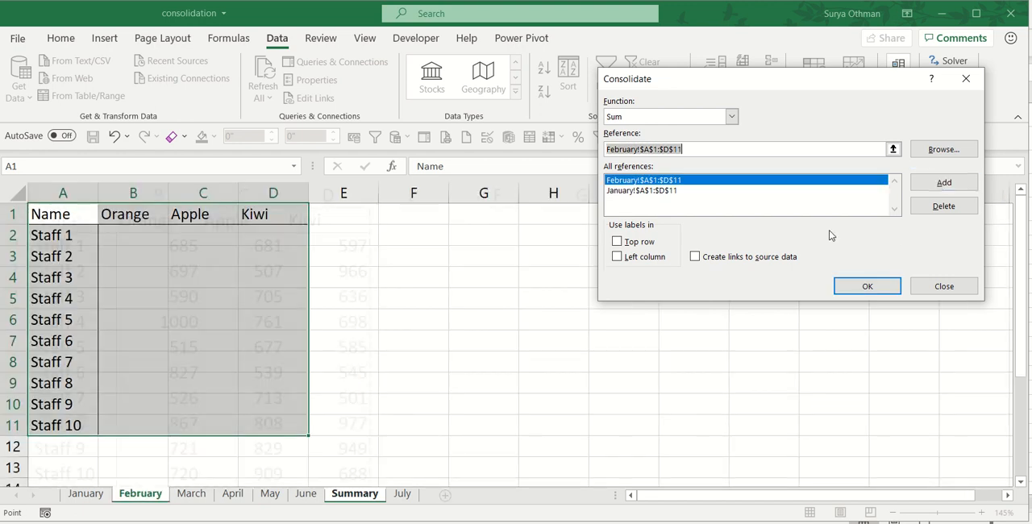
left_click(181, 497)
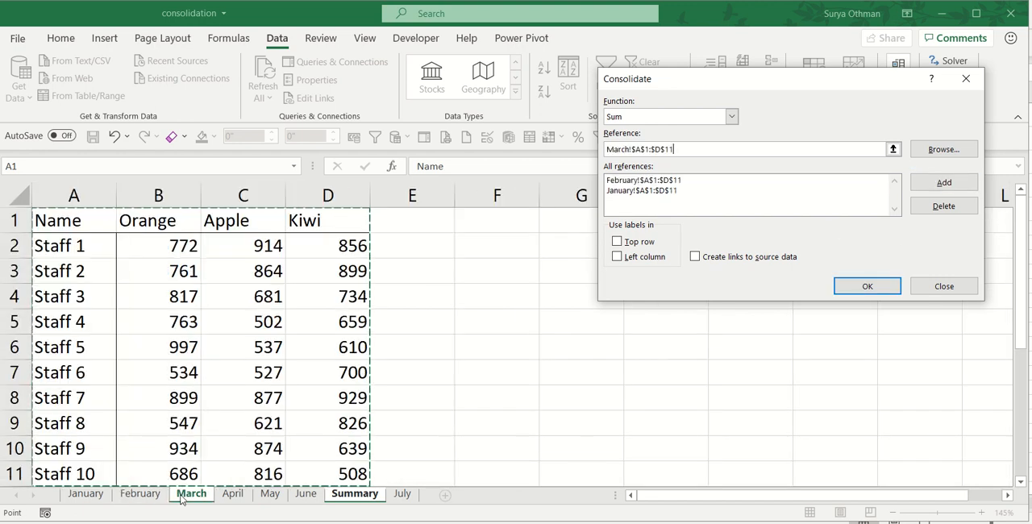
left_click(944, 182)
left_click(231, 495)
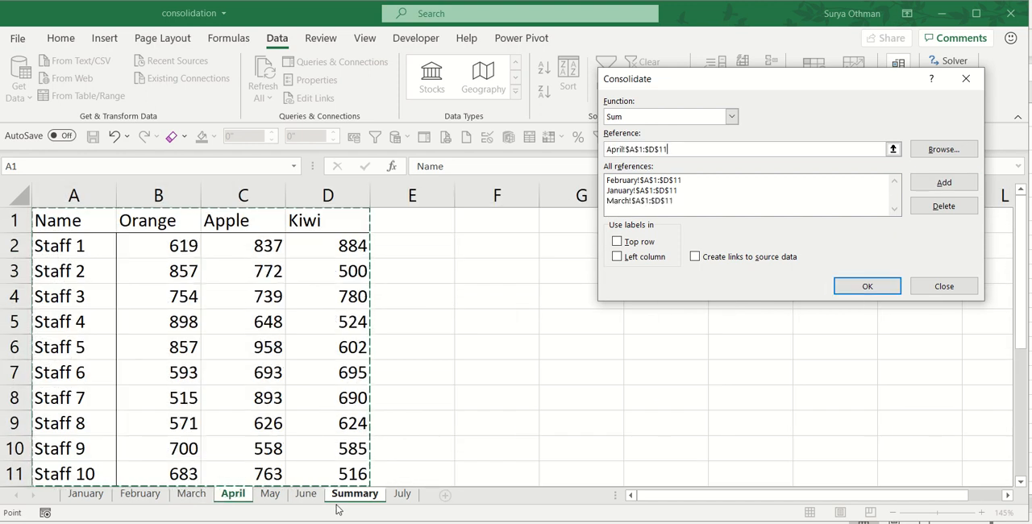
left_click(948, 183)
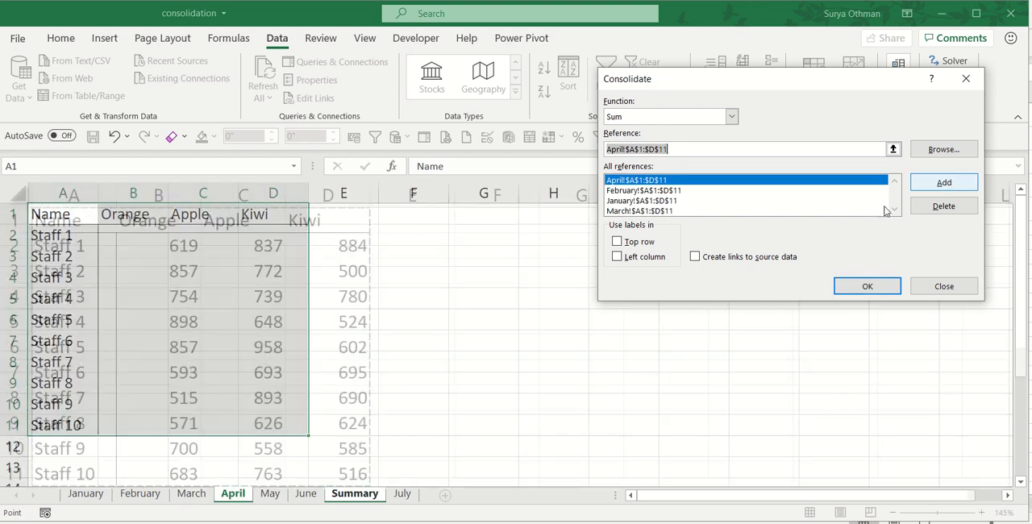
left_click(269, 494)
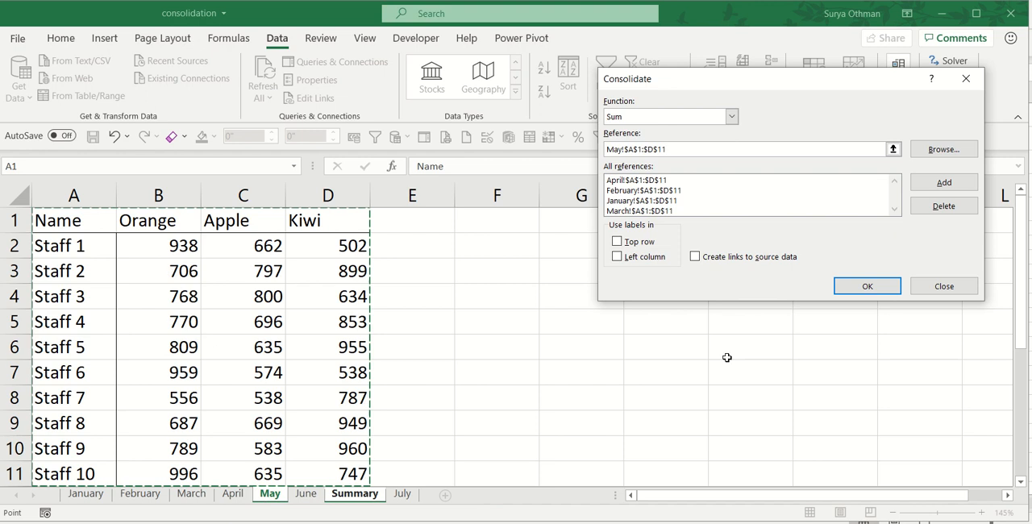
left_click(941, 182)
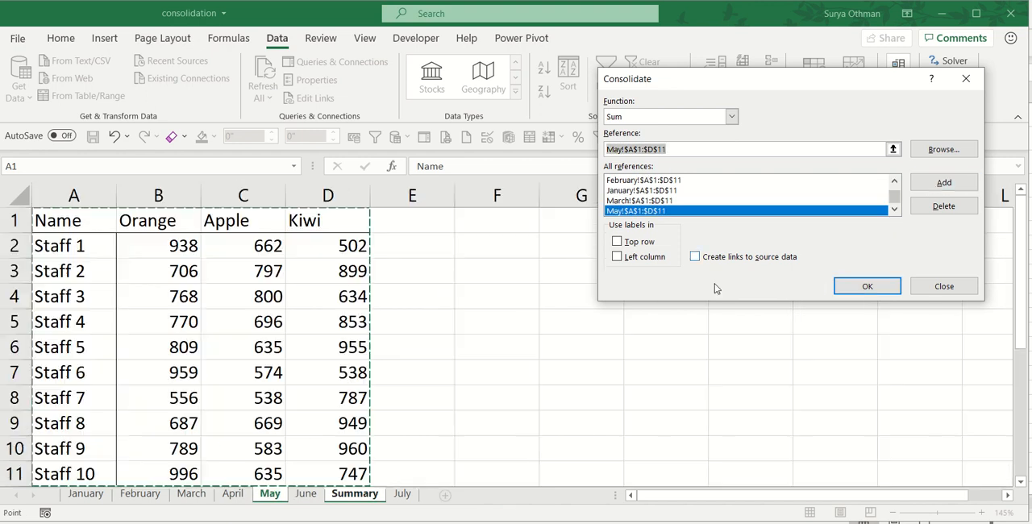
left_click(304, 498)
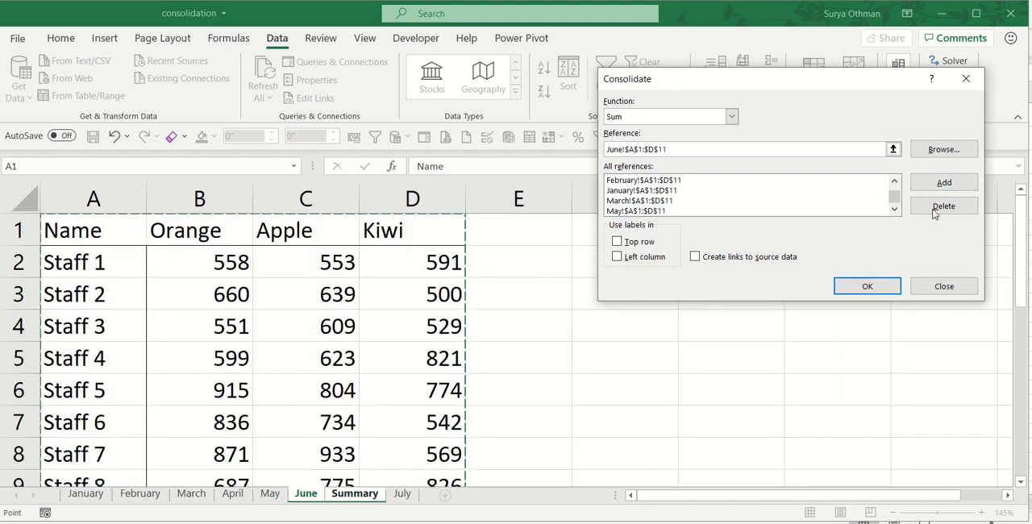
left_click(968, 182)
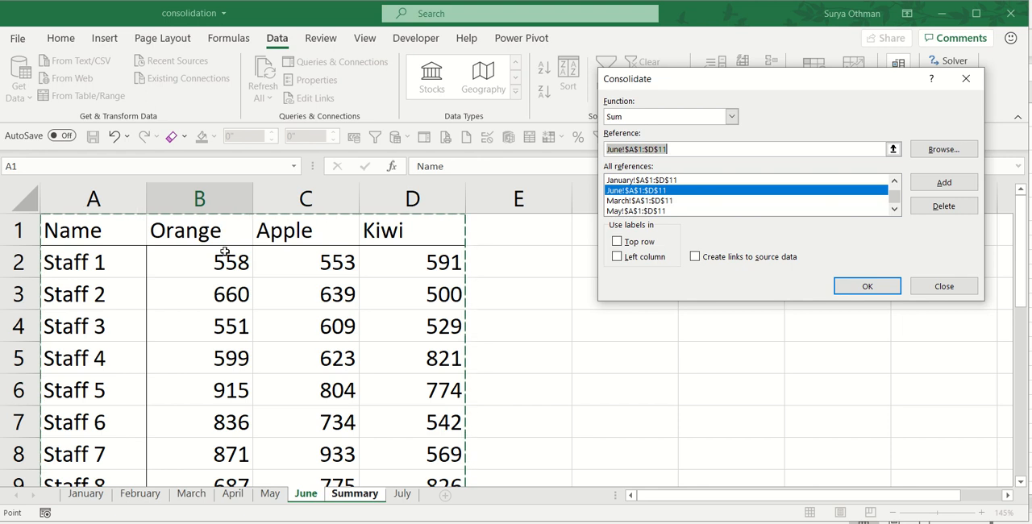
Use the top row and left column as labels and run the consolidation into the Summary table.
left_click(617, 242)
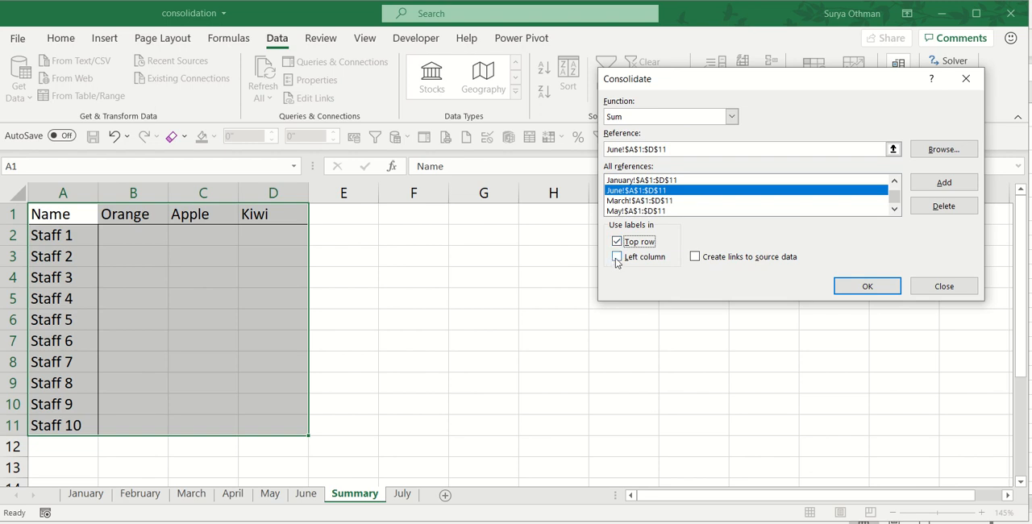
left_click(618, 258)
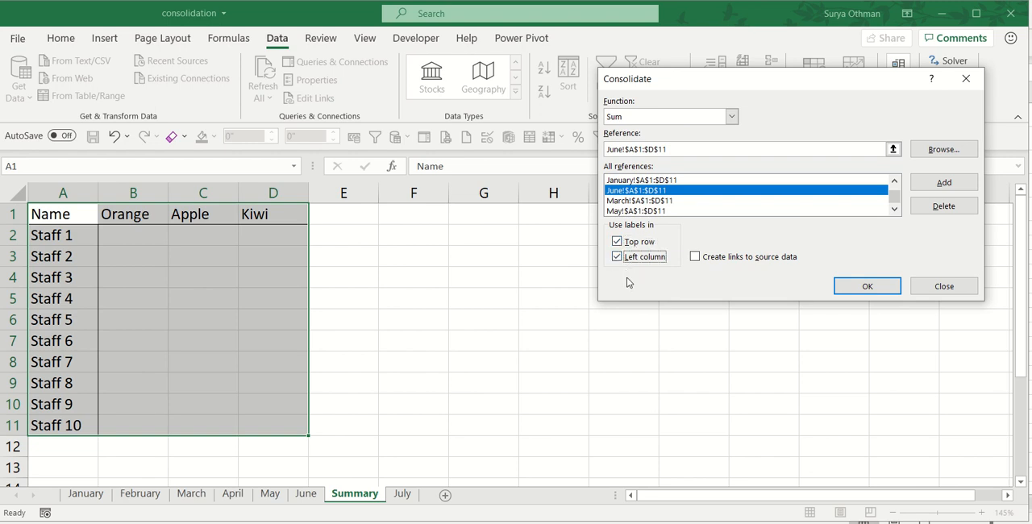
left_click(867, 287)
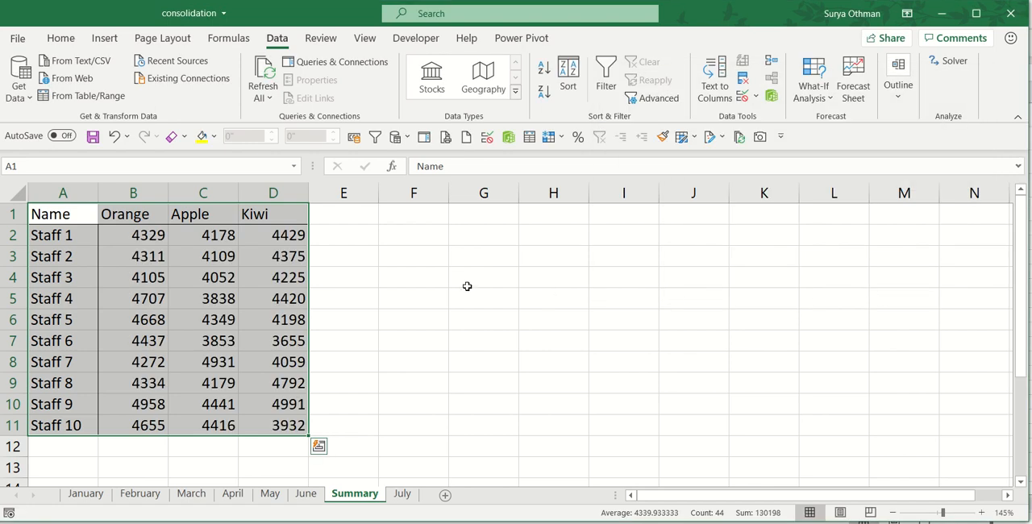
left_click(194, 334)
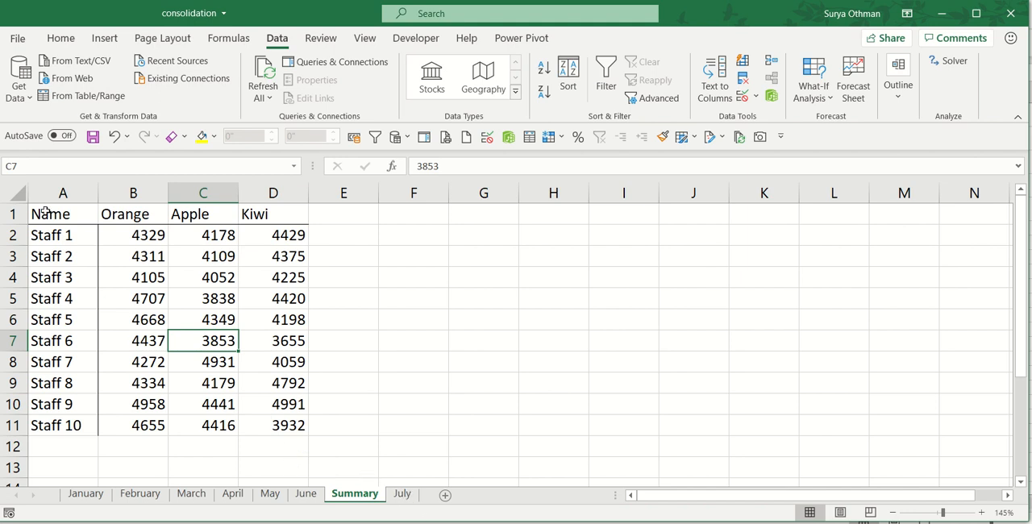
Consolidate Summary range A1:D11 again with July's A1:D11 added to the references, and check the result against the July sheet.
left_click_drag(46, 212, 279, 428)
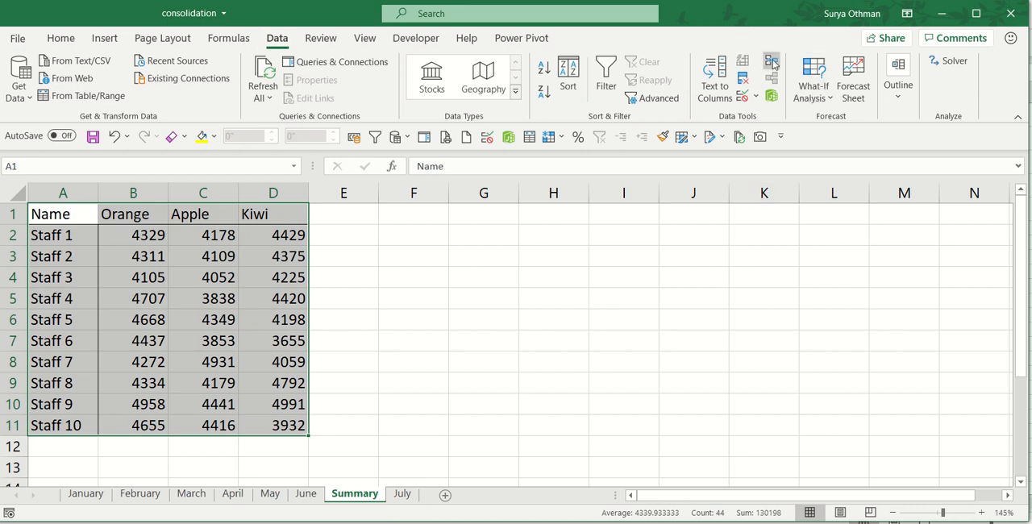
left_click(771, 62)
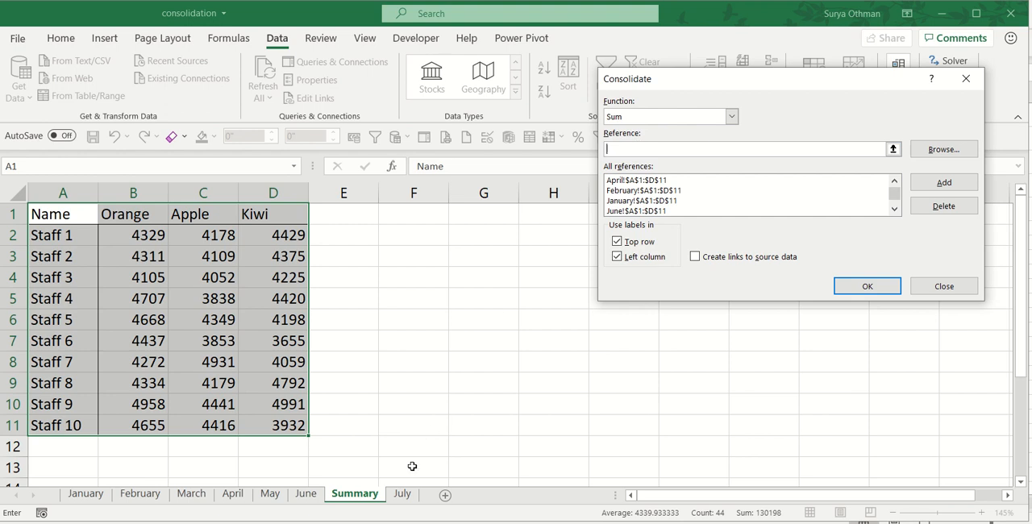
left_click(403, 495)
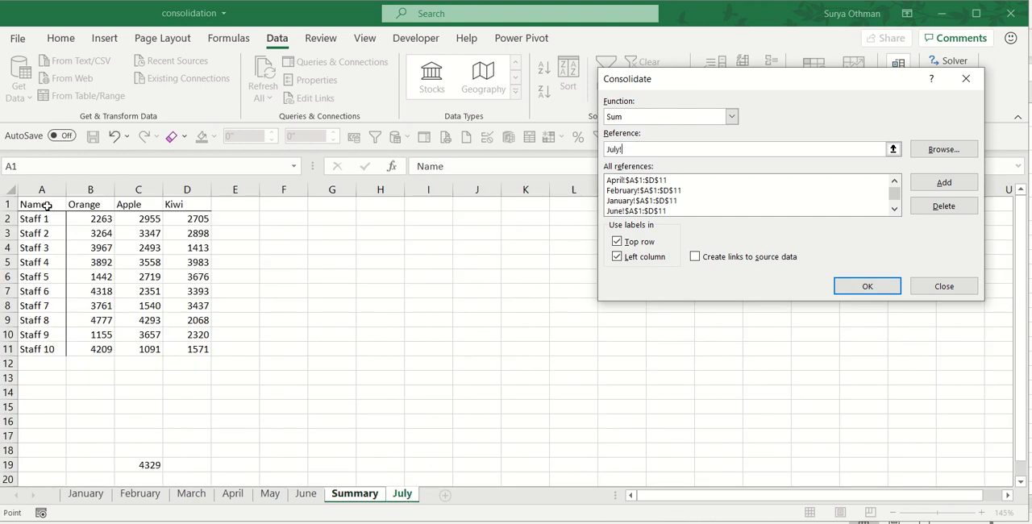
left_click_drag(48, 206, 186, 350)
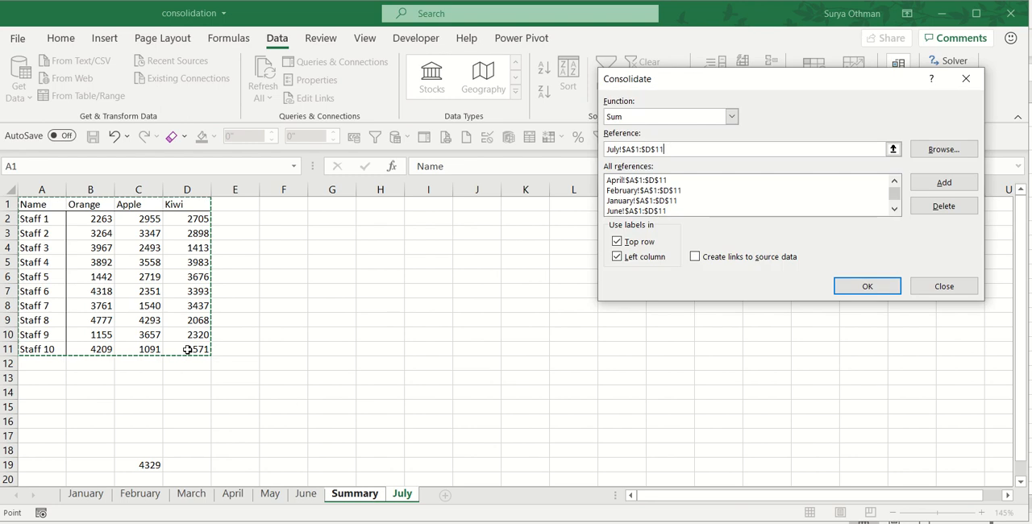
left_click(943, 183)
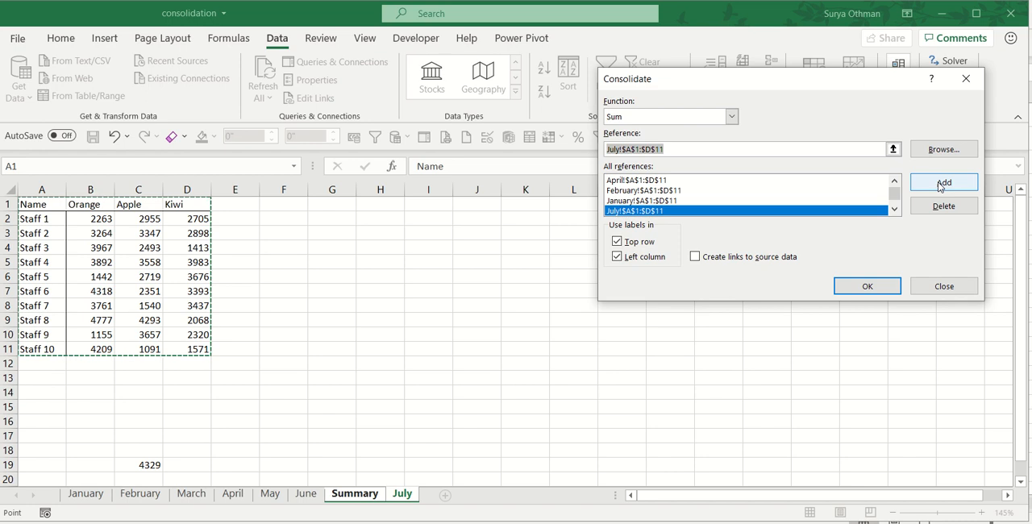
left_click(869, 287)
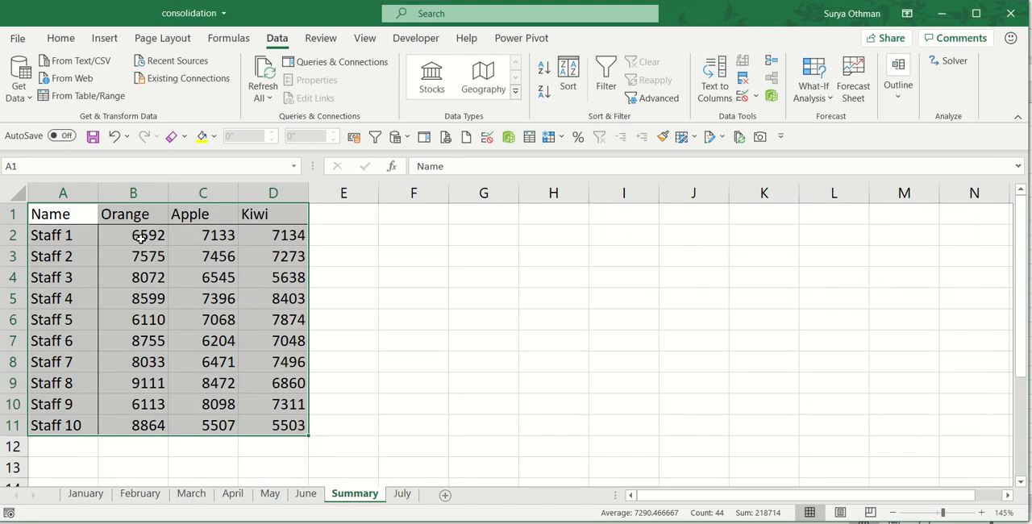
left_click(401, 493)
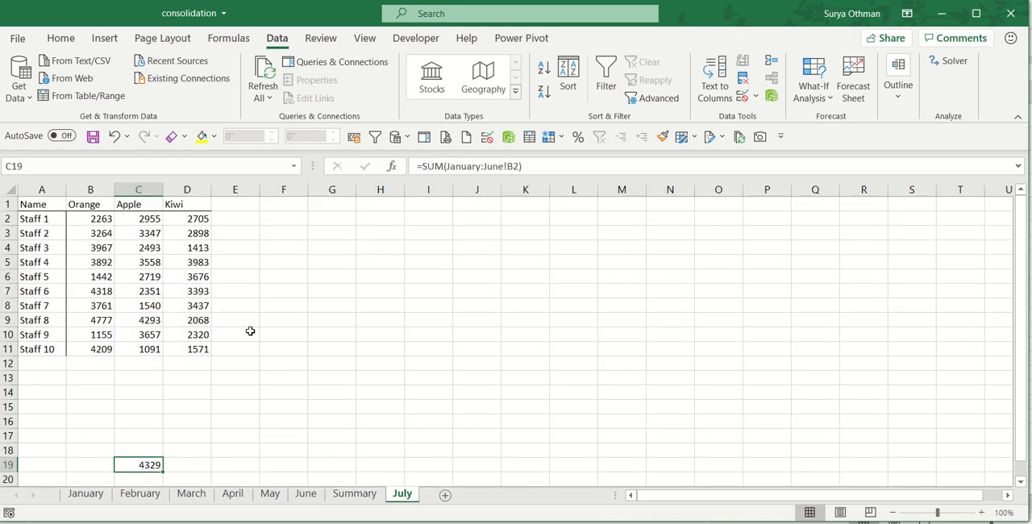
left_click(355, 494)
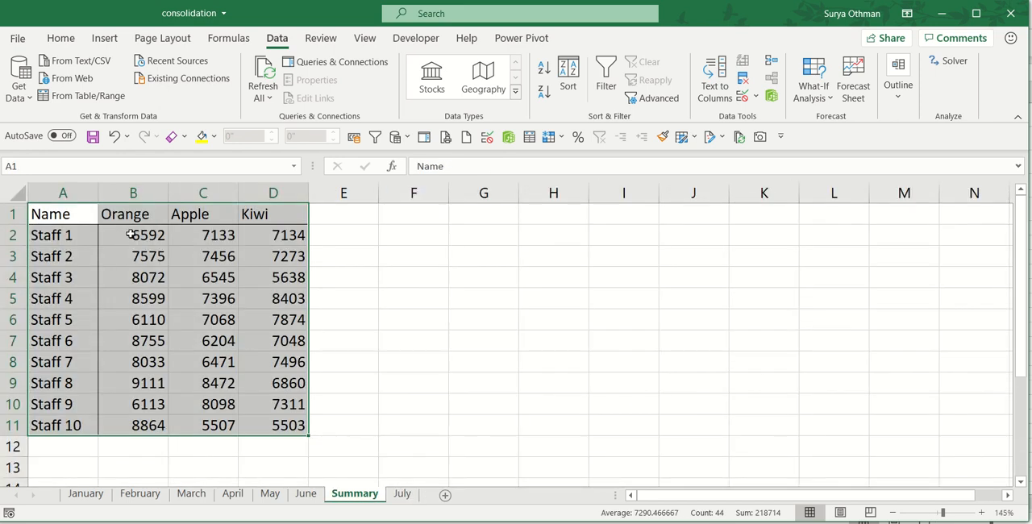